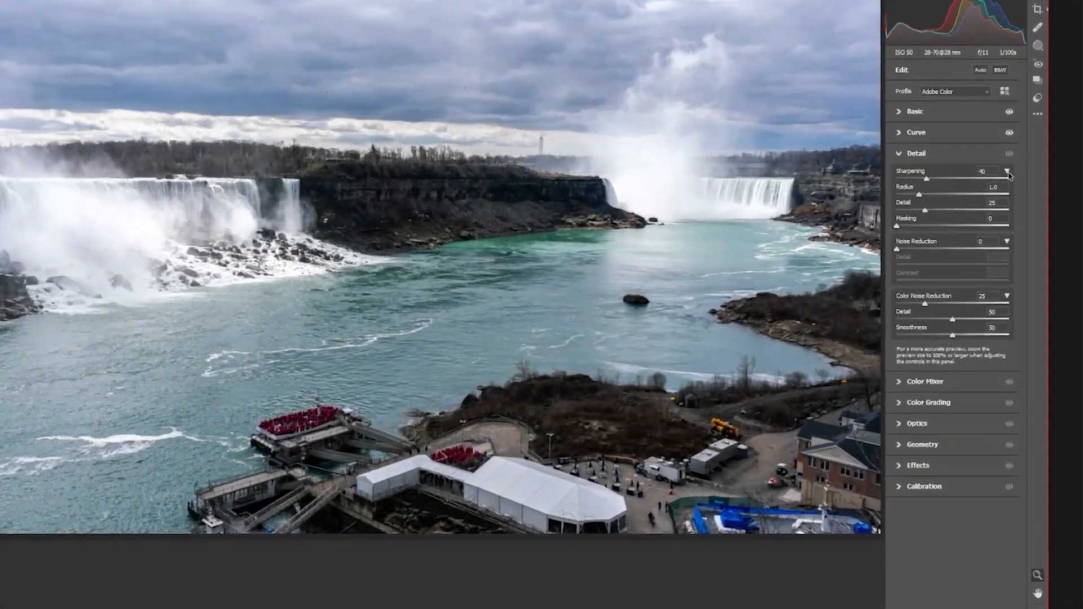
Compare Sharpening at 150 and 0 on the magnified river water, and settle the amount at 58
{"action": "left_click", "coordinate": [1021, 182]}
{"action": "left_click", "coordinate": [918, 98]}
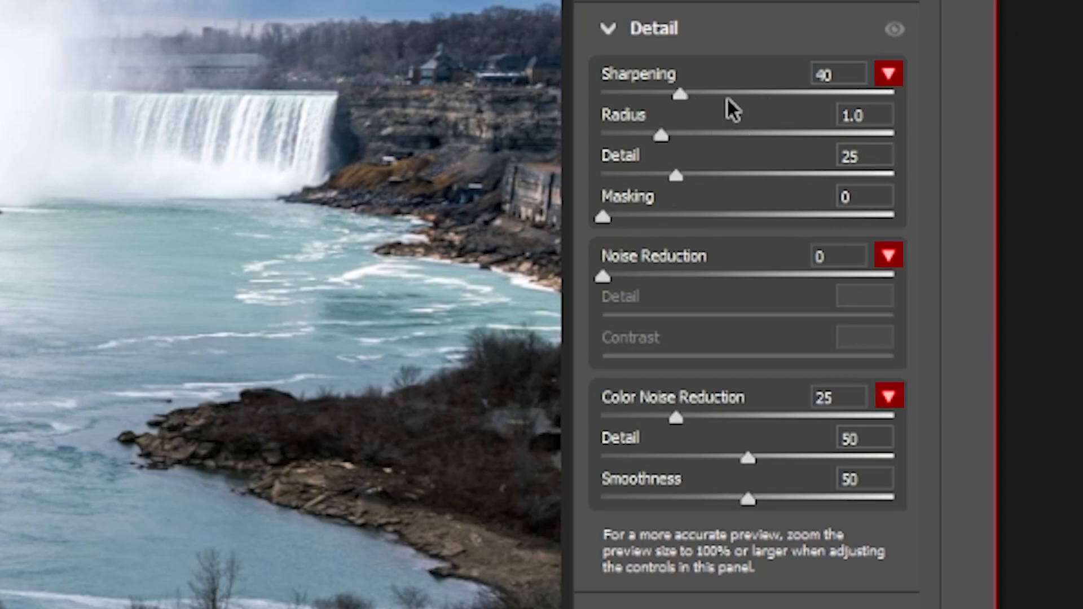
{"action": "left_click_drag", "start_coordinate": [676, 90], "coordinate": [730, 90]}
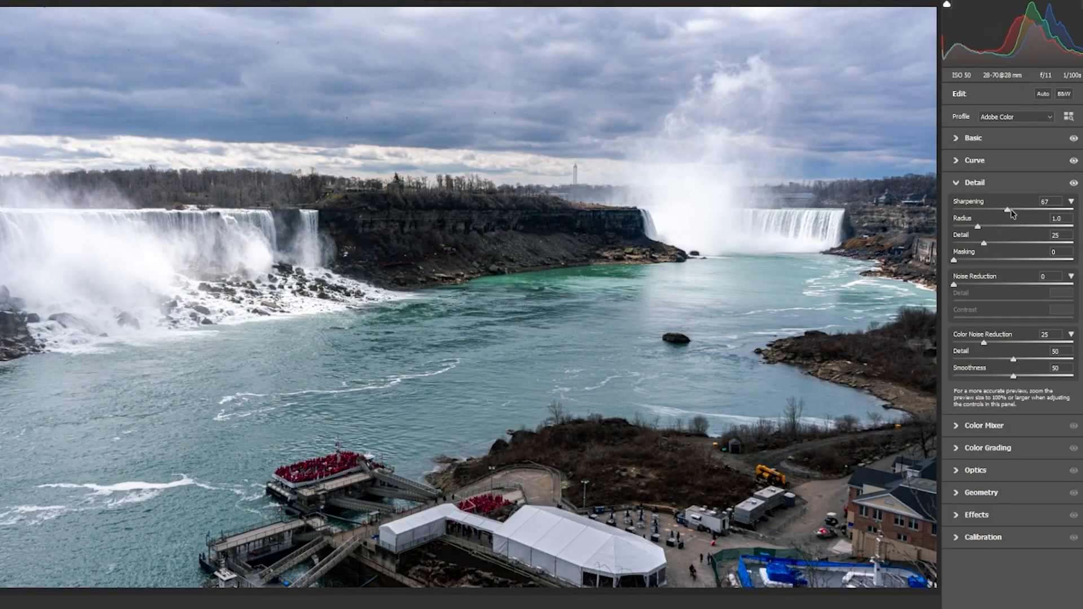
{"action": "left_click_drag", "start_coordinate": [1009, 209], "coordinate": [1073, 210]}
{"action": "left_click", "coordinate": [545, 313]}
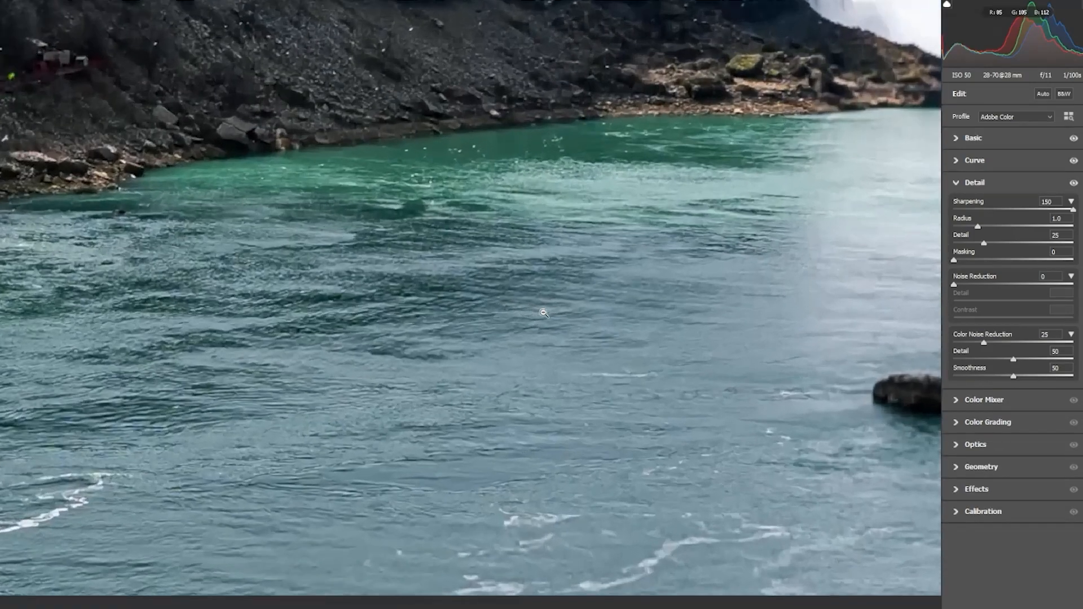
{"action": "double_click", "coordinate": [1006, 210]}
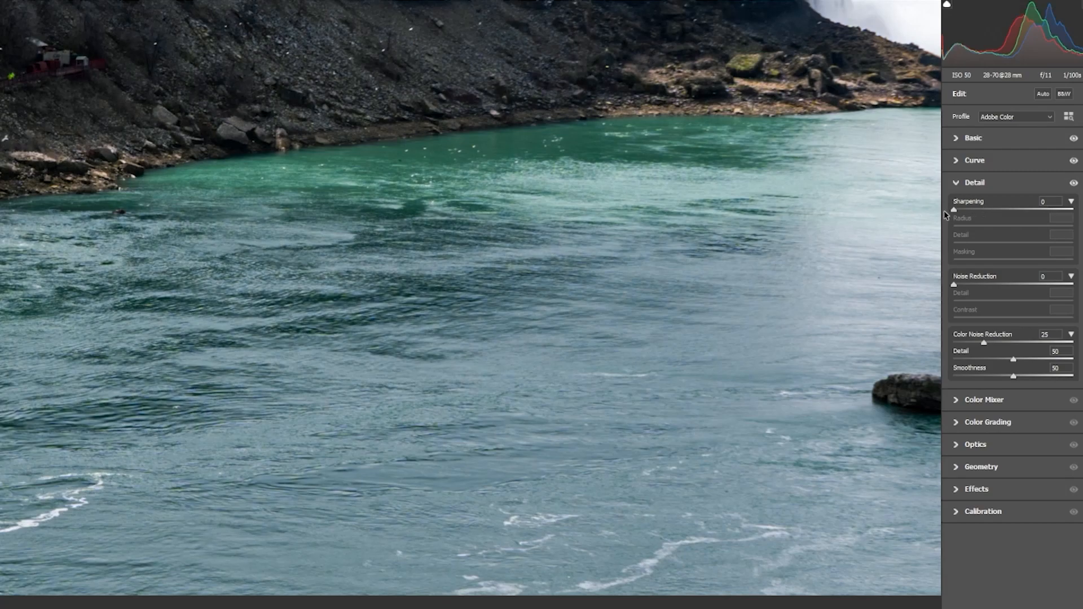
{"action": "left_click_drag", "start_coordinate": [953, 210], "coordinate": [1080, 208]}
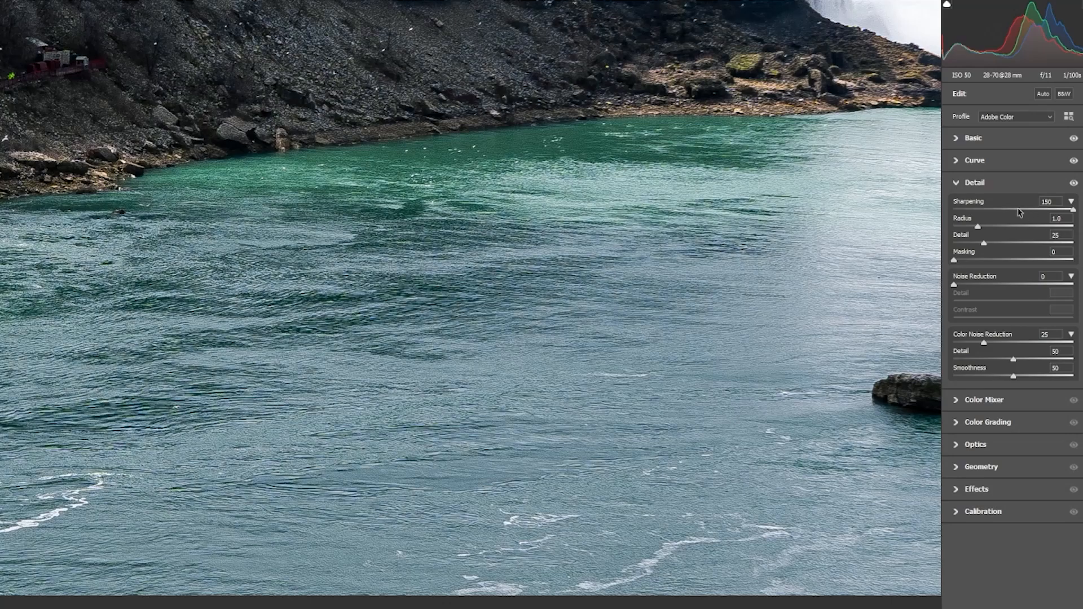
{"action": "left_click_drag", "start_coordinate": [1073, 209], "coordinate": [1001, 209]}
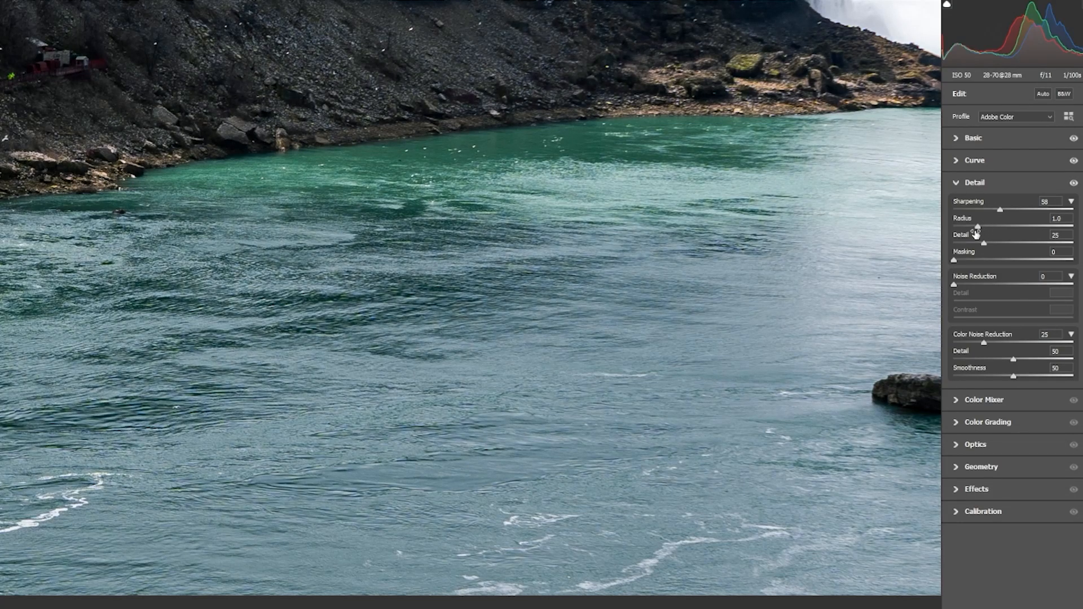
Set the sharpening Radius to 1.6 using the grayscale preview, and return to the full photo
{"action": "left_click_drag", "start_coordinate": [985, 224], "coordinate": [865, 213]}
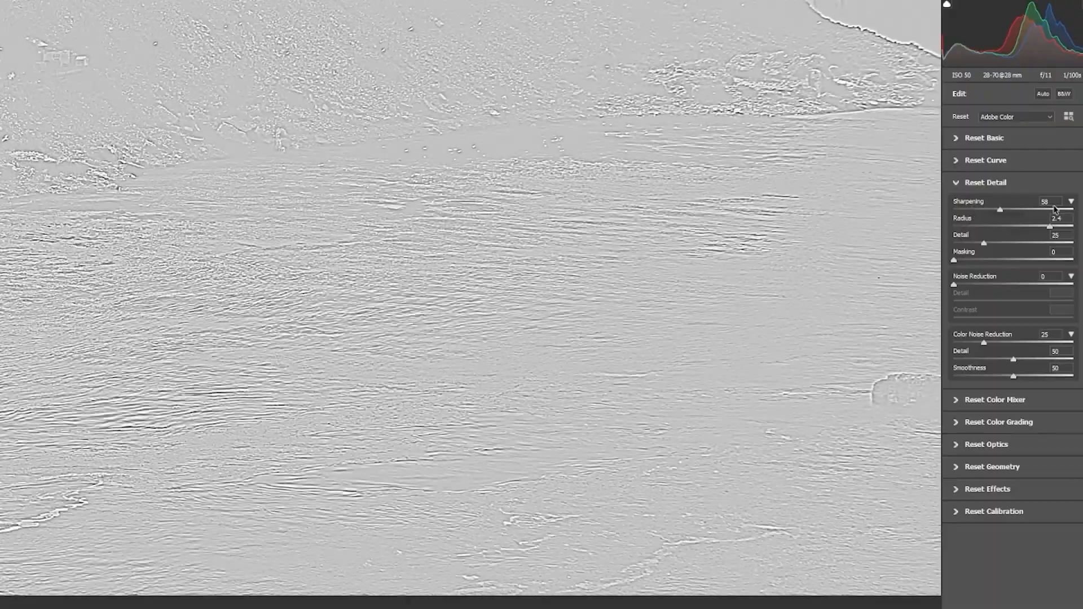
{"action": "left_click_drag", "start_coordinate": [1054, 208], "coordinate": [1007, 207]}
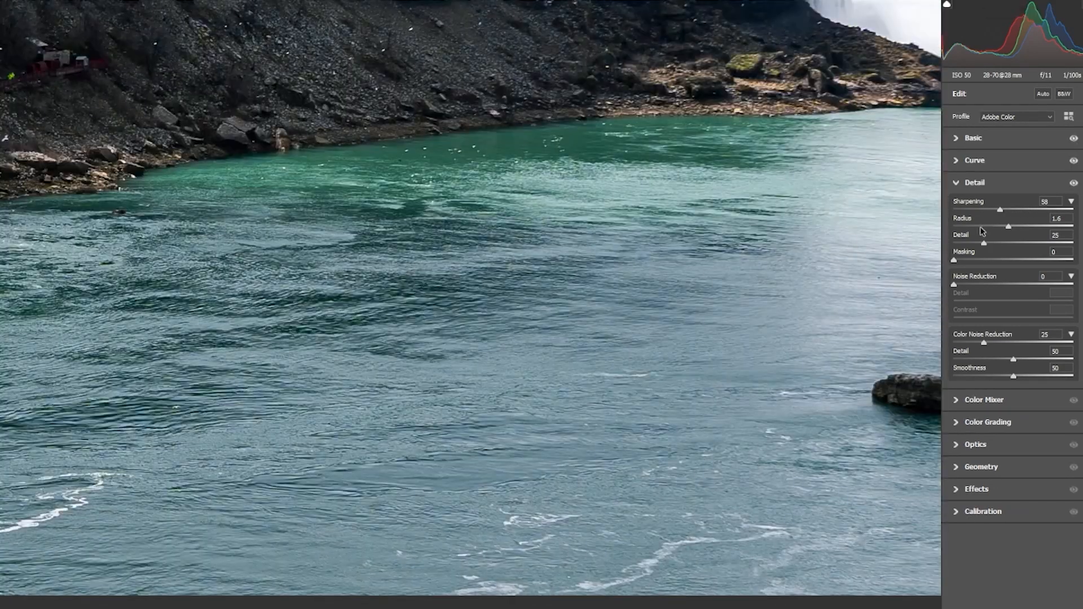
{"action": "left_click", "coordinate": [731, 237]}
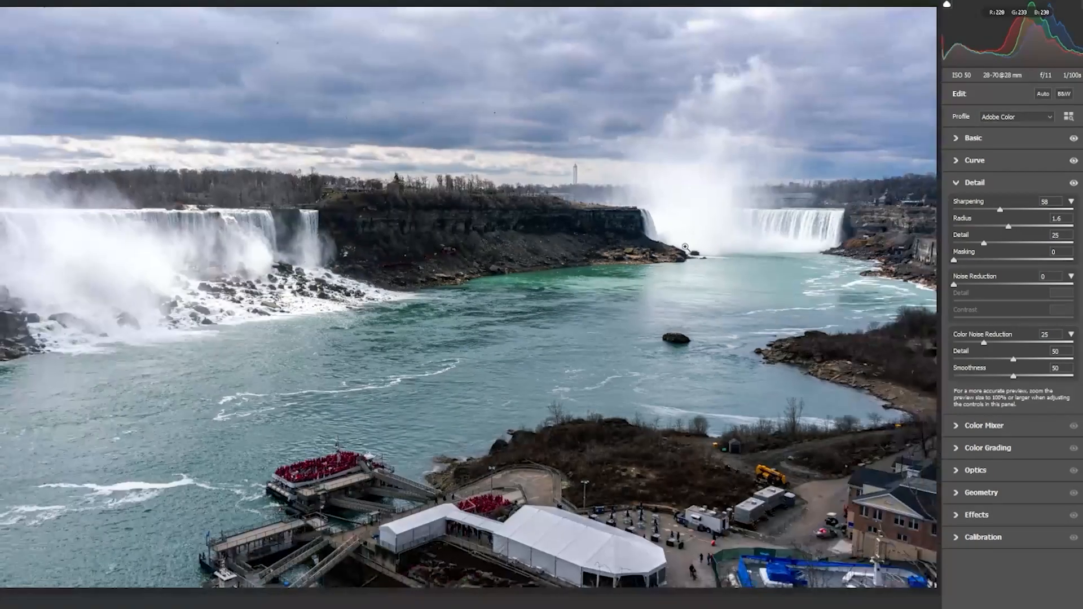
Set the sharpening Detail to 50 and fine-tune its Radius to 1.7 with the grayscale preview
{"action": "left_click_drag", "start_coordinate": [985, 244], "coordinate": [1082, 232]}
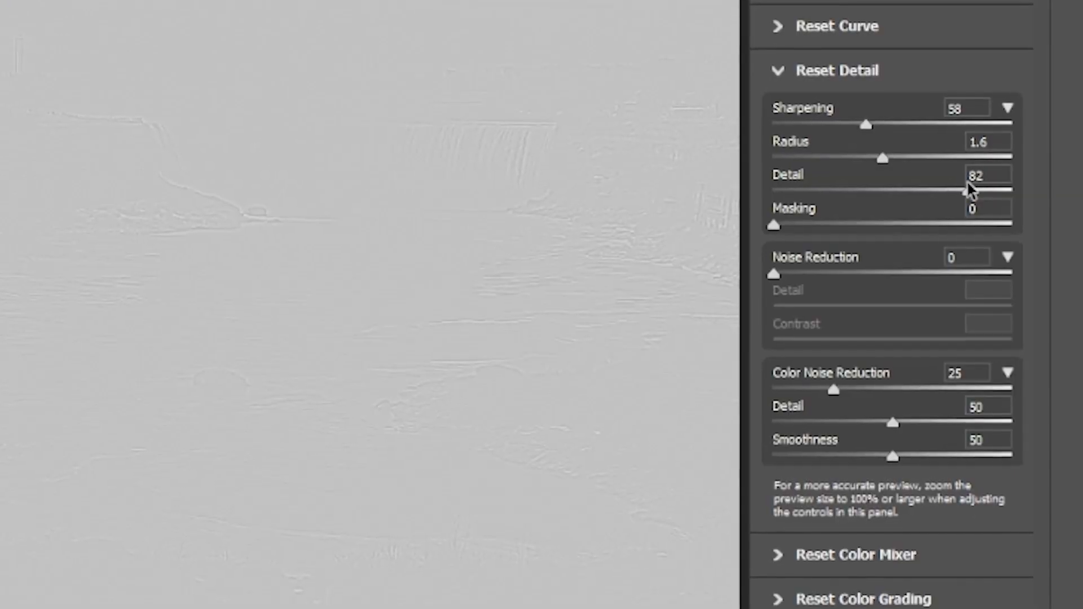
{"action": "left_click_drag", "start_coordinate": [1077, 169], "coordinate": [892, 175]}
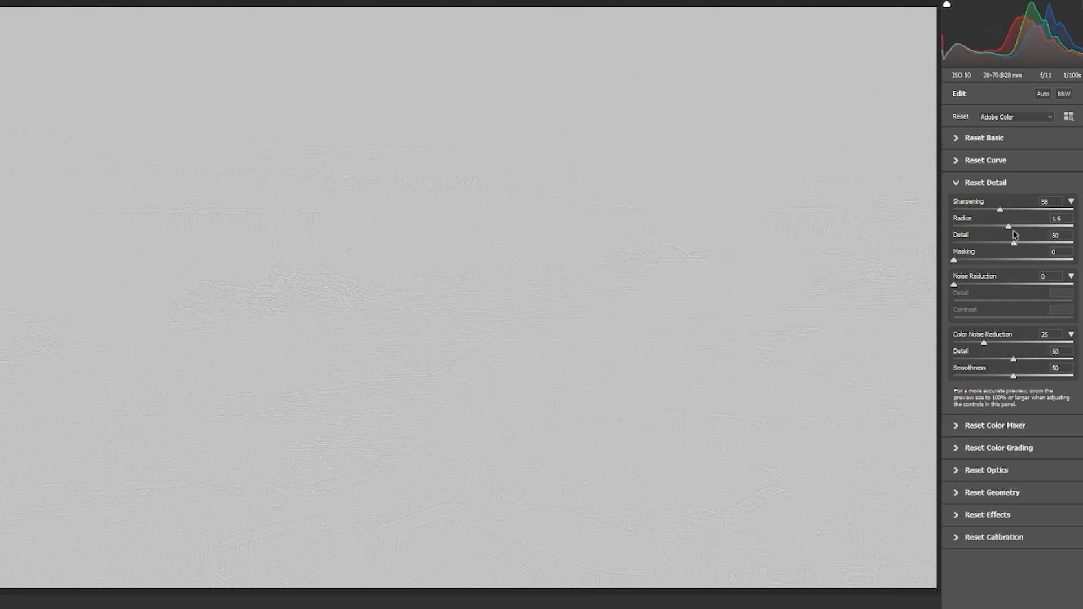
{"action": "left_click_drag", "start_coordinate": [1013, 235], "coordinate": [1014, 235]}
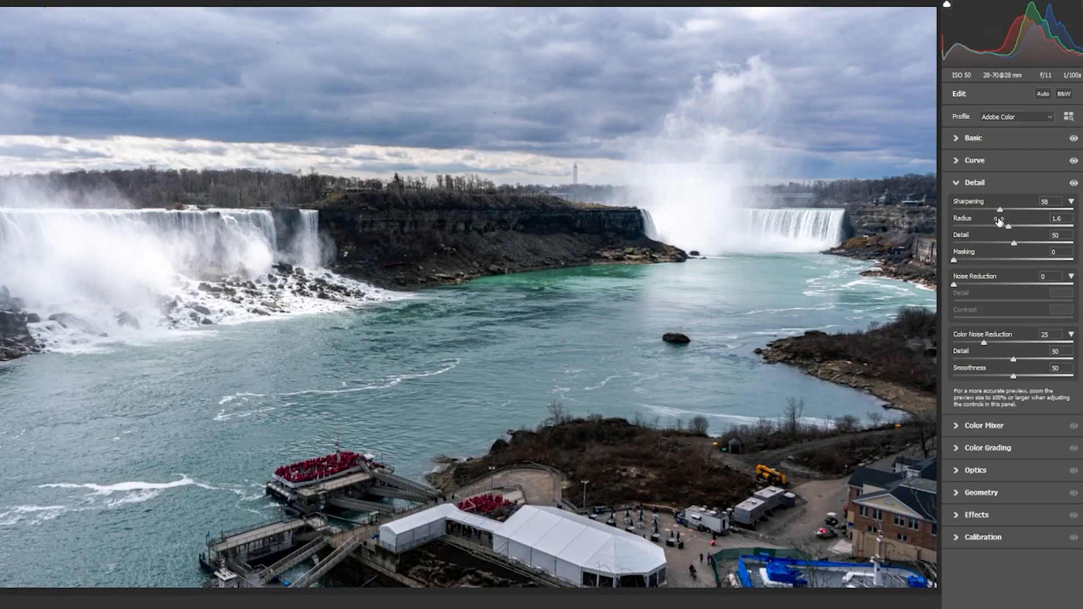
{"action": "left_click_drag", "start_coordinate": [818, 246], "coordinate": [818, 245]}
{"action": "mouse_move", "coordinate": [1001, 226]}
{"action": "left_mouse_down"}
{"action": "mouse_move", "coordinate": [1018, 226]}
{"action": "mouse_move", "coordinate": [1005, 227]}
{"action": "left_mouse_up"}
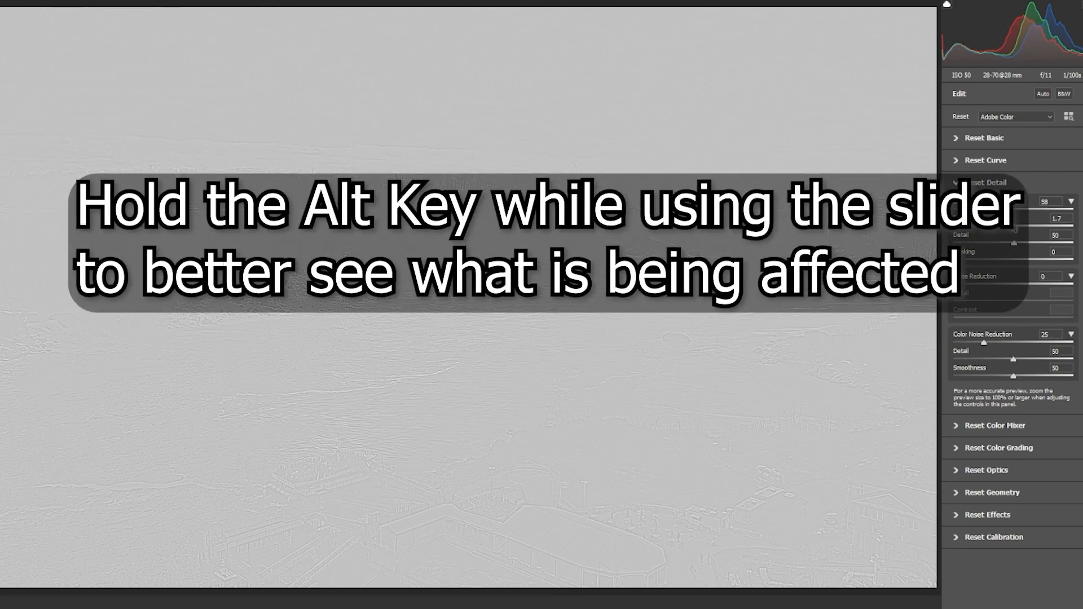
{"action": "left_click_drag", "start_coordinate": [973, 250], "coordinate": [969, 257]}
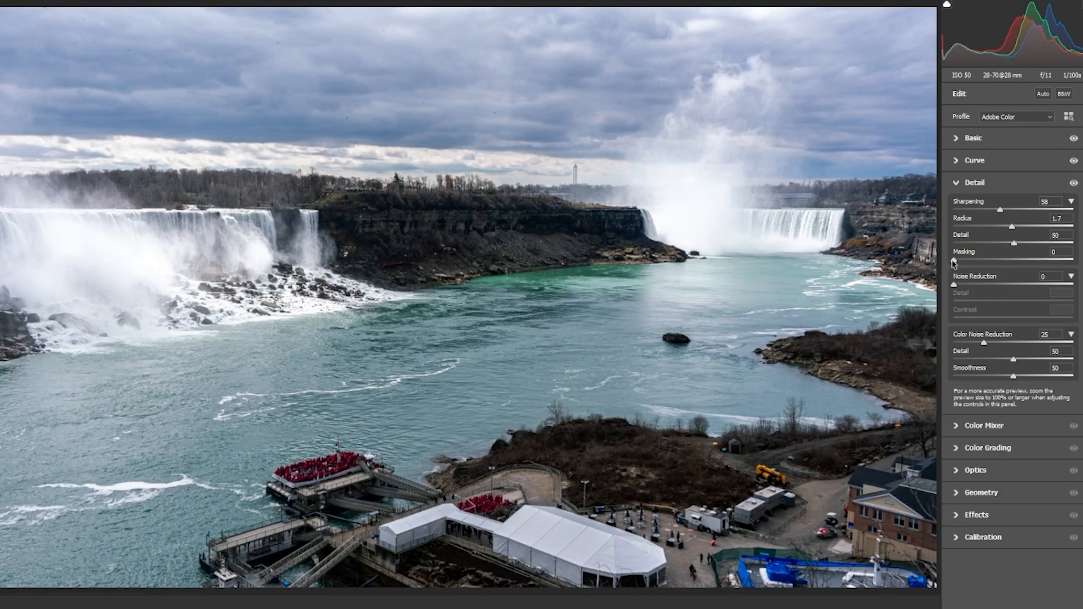
Set the sharpening Masking to 68, judging the affected edges in the black-and-white mask preview
{"action": "key", "text": "alt"}
{"action": "left_click_drag", "start_coordinate": [954, 261], "coordinate": [1054, 258]}
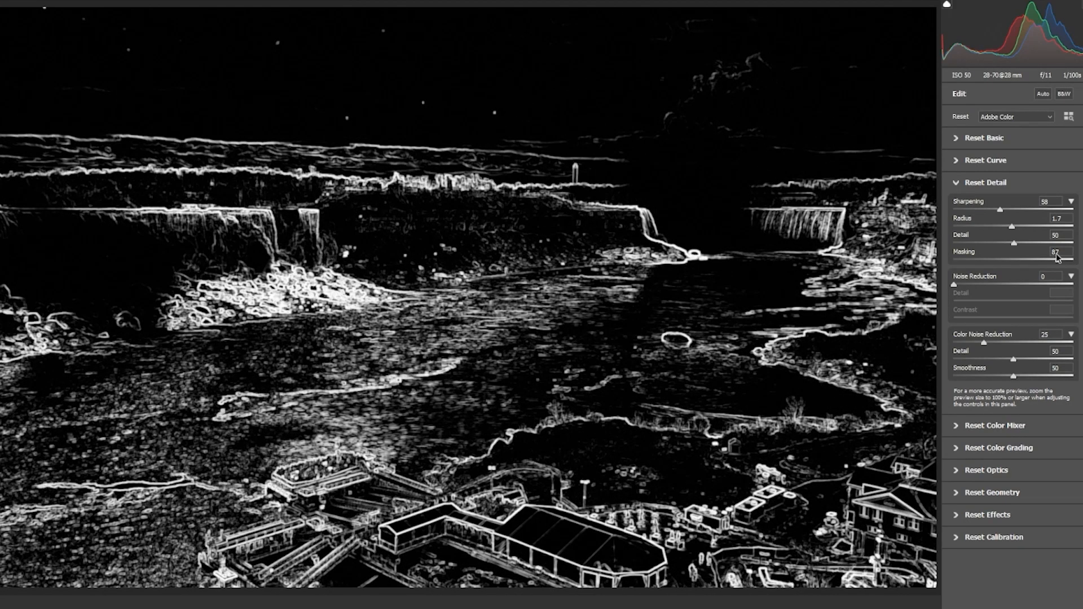
{"action": "left_click_drag", "start_coordinate": [1058, 258], "coordinate": [1043, 267]}
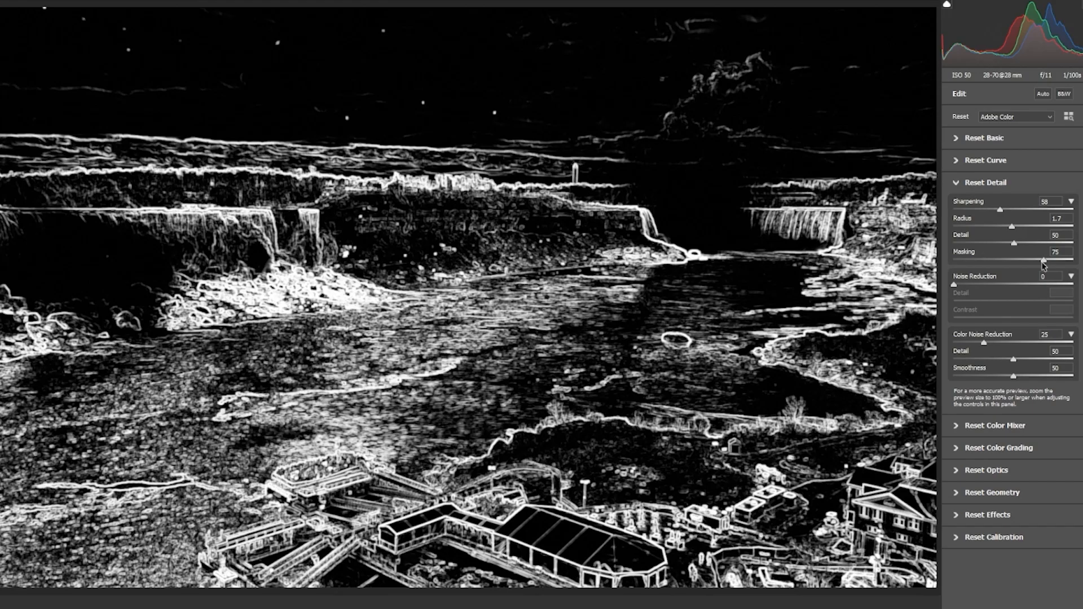
{"action": "mouse_move", "coordinate": [1044, 262]}
{"action": "left_mouse_down"}
{"action": "mouse_move", "coordinate": [884, 254]}
{"action": "mouse_move", "coordinate": [1035, 263]}
{"action": "left_mouse_up"}
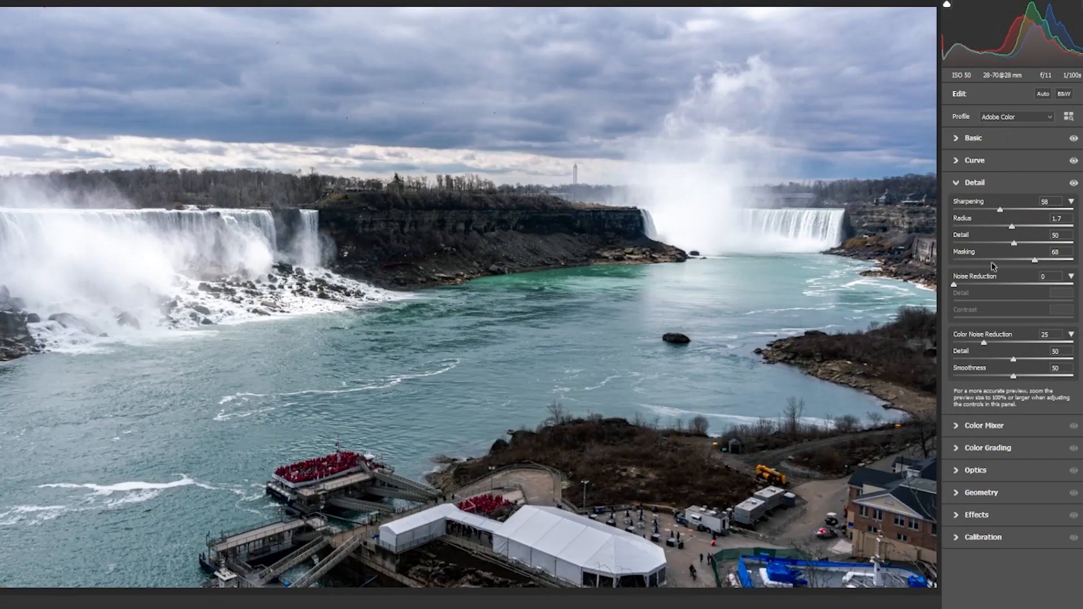
Compare the whole waterfall photo with and without the Detail adjustments
{"action": "left_click", "coordinate": [1073, 186]}
{"action": "left_click", "coordinate": [1073, 186]}
{"action": "left_click", "coordinate": [1073, 186]}
{"action": "left_click", "coordinate": [1073, 186]}
{"action": "left_click", "coordinate": [1073, 186]}
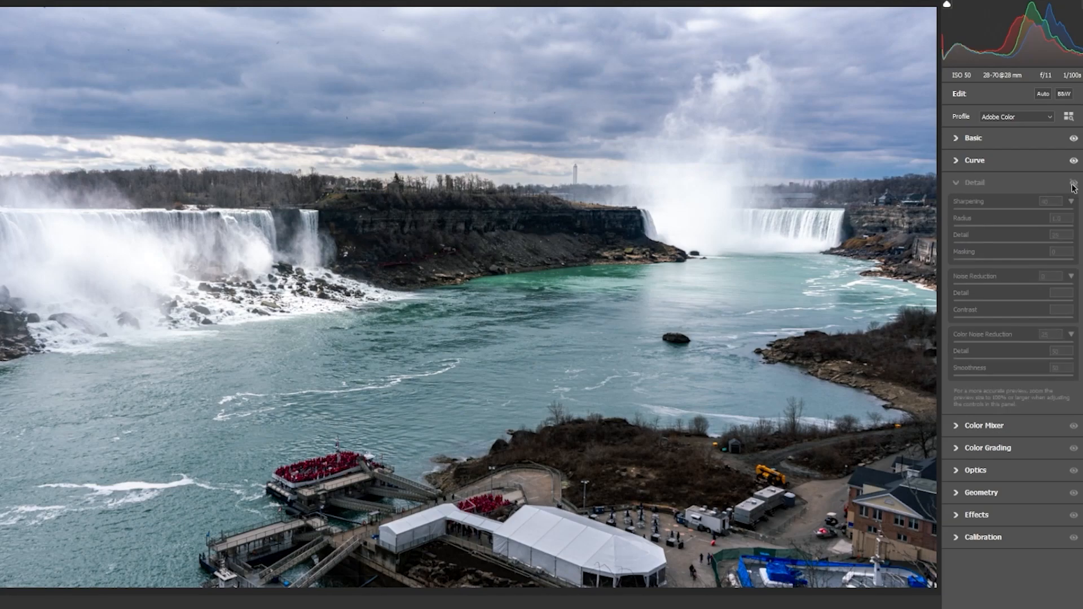
{"action": "left_click", "coordinate": [1073, 186]}
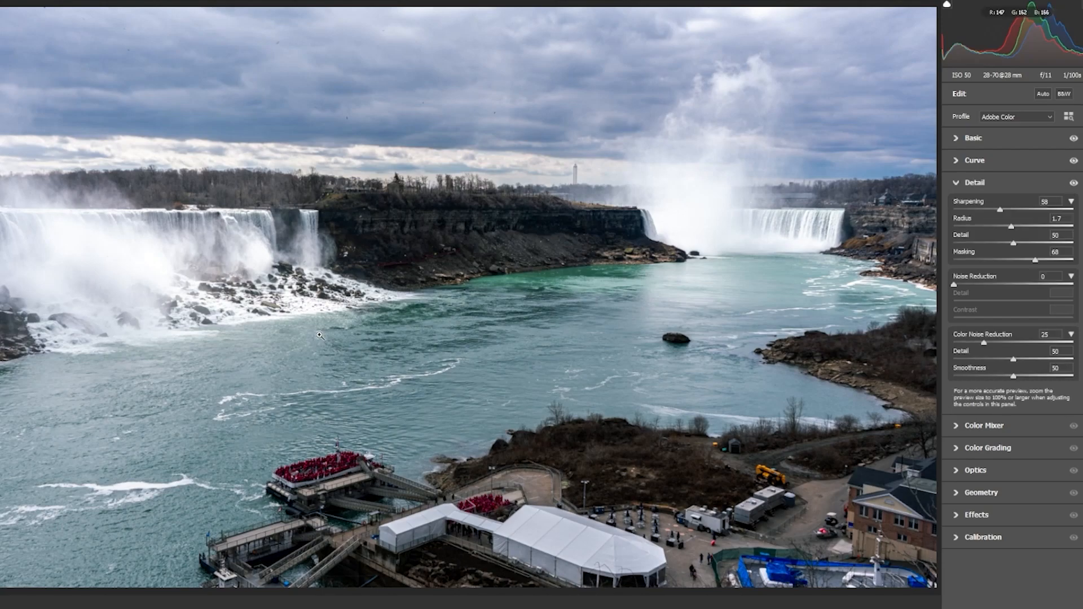
Compare the rocks and water below the falls with and without the Detail adjustments at high magnification
{"action": "key", "text": "ctrl+alt+0"}
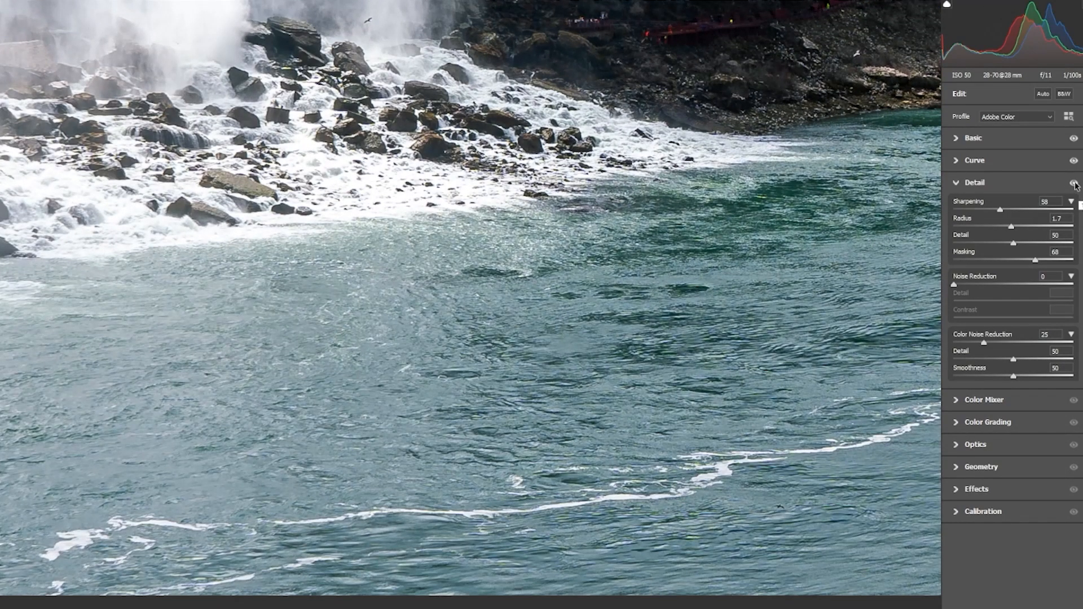
{"action": "left_click", "coordinate": [1074, 185]}
{"action": "left_click", "coordinate": [1074, 185]}
{"action": "left_click", "coordinate": [1074, 184]}
{"action": "left_click", "coordinate": [1074, 185]}
{"action": "left_click", "coordinate": [1074, 184]}
{"action": "left_click", "coordinate": [1074, 184]}
{"action": "key", "text": "ctrl+0"}
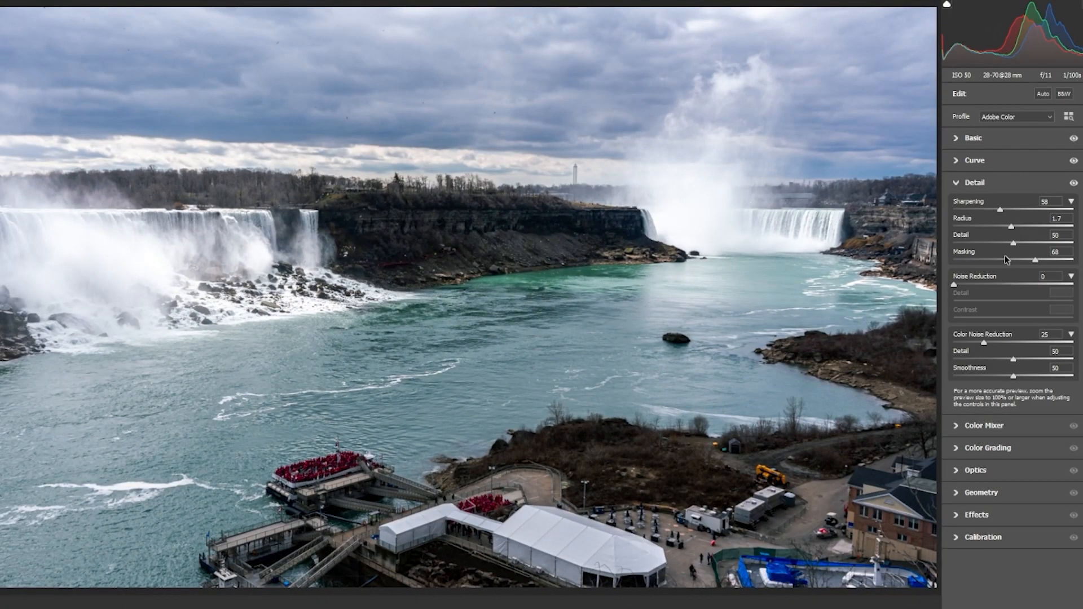
Examine the sharpened cliff and gravel slope between the two waterfalls up close
{"action": "left_click", "coordinate": [562, 218]}
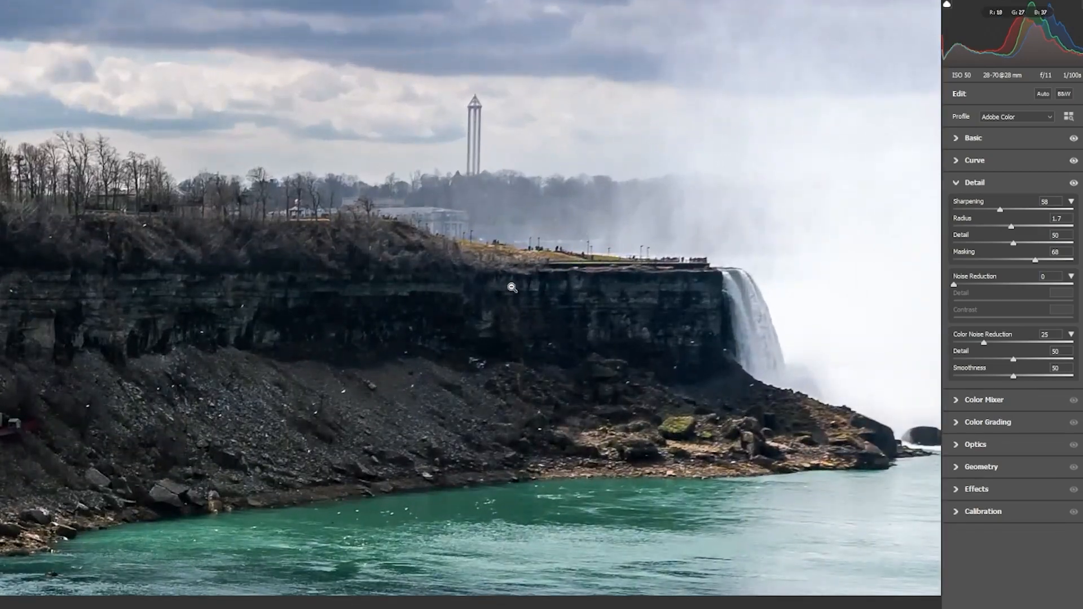
{"action": "left_click_drag", "start_coordinate": [375, 316], "coordinate": [346, 329]}
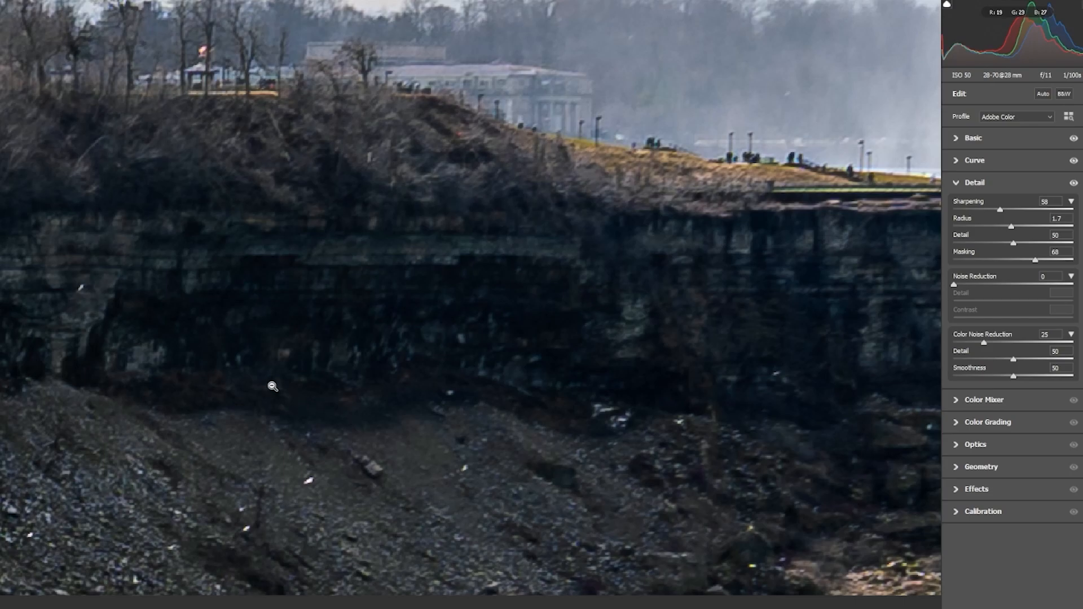
{"action": "left_click_drag", "start_coordinate": [444, 327], "coordinate": [274, 336]}
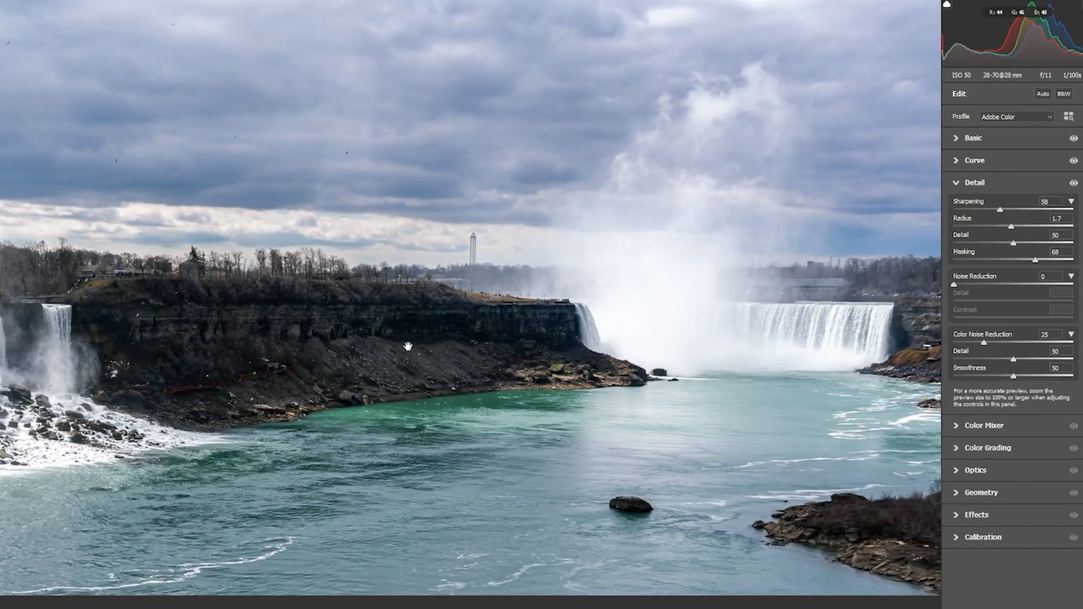
{"action": "left_click_drag", "start_coordinate": [407, 347], "coordinate": [481, 189]}
Examine the noise on the ceiling and dark areas of the dim hallway photo up close
{"action": "left_click", "coordinate": [581, 230]}
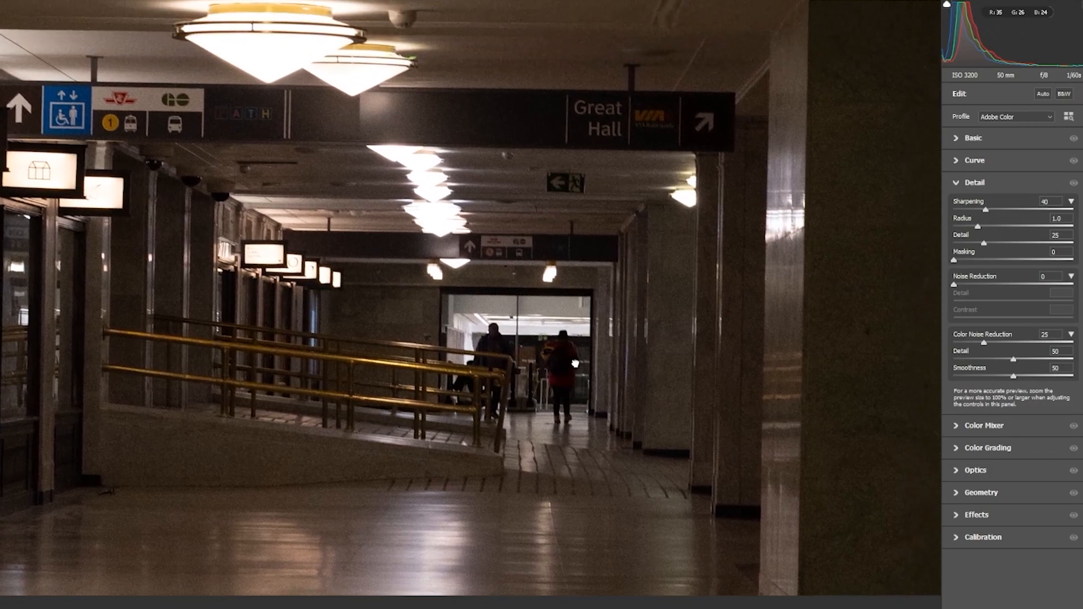
{"action": "left_click_drag", "start_coordinate": [575, 364], "coordinate": [619, 296]}
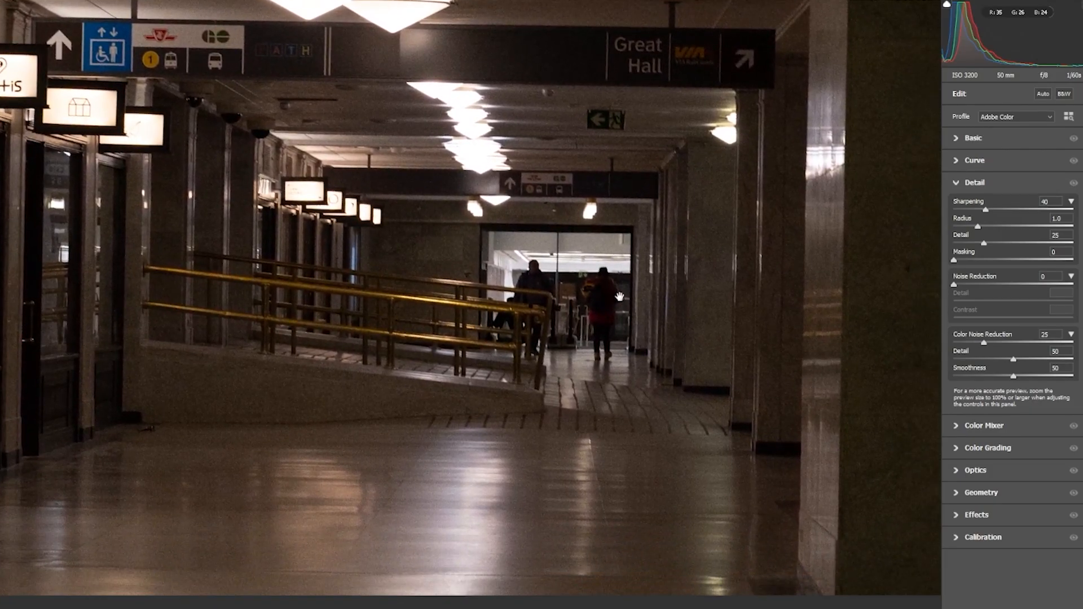
{"action": "left_click", "coordinate": [413, 330]}
{"action": "left_click", "coordinate": [419, 330]}
{"action": "scroll", "coordinate": [556, 148], "scroll_direction": "up", "scroll_amount": 3}
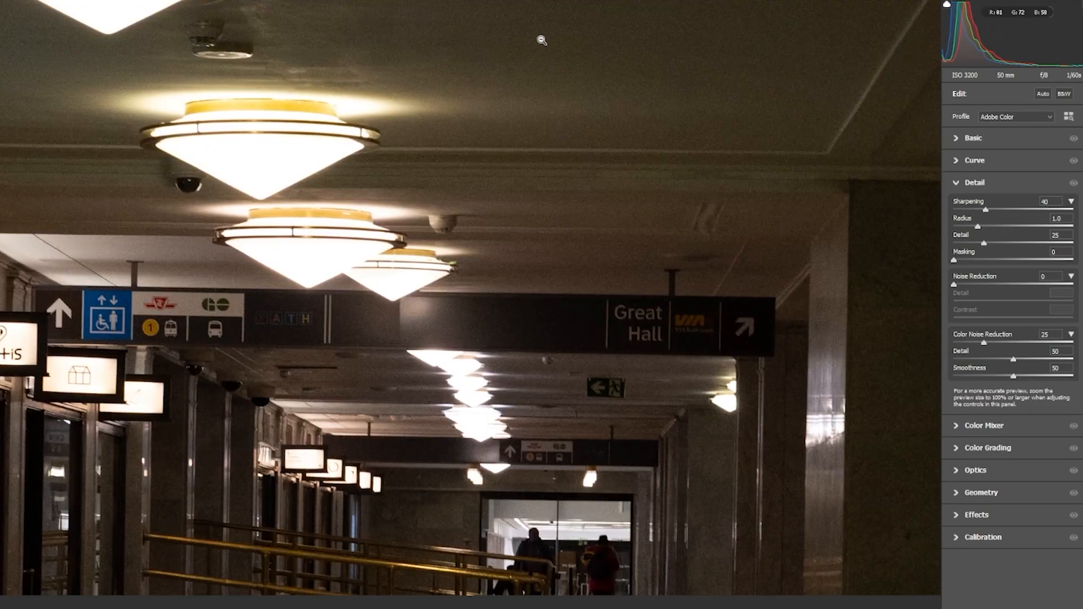
{"action": "left_click", "coordinate": [712, 136]}
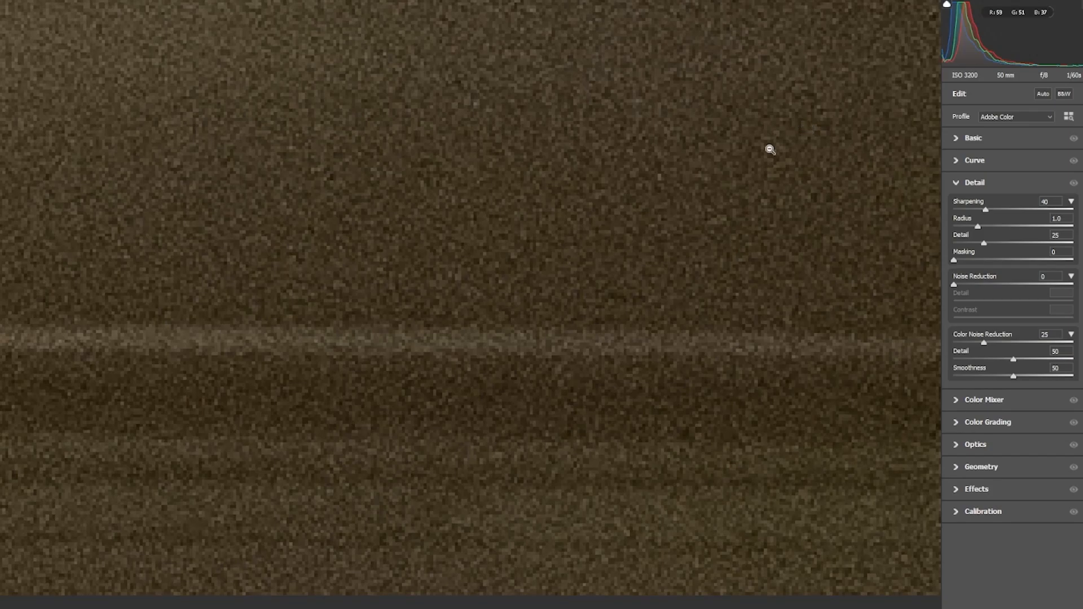
{"action": "left_click_drag", "start_coordinate": [727, 265], "coordinate": [499, 265]}
{"action": "left_click_drag", "start_coordinate": [723, 326], "coordinate": [620, 48]}
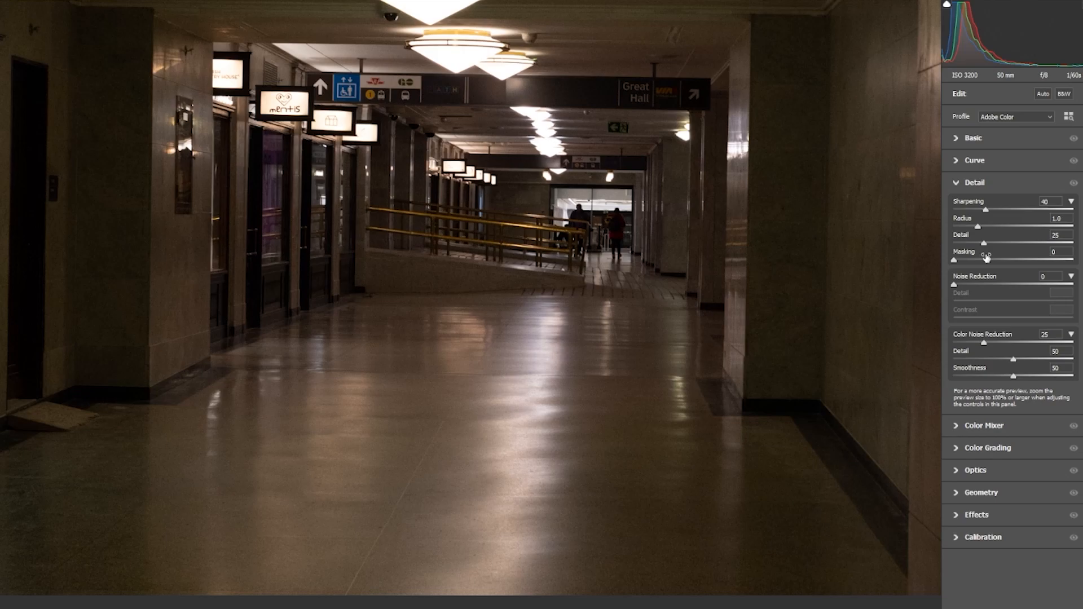
Set the hallway photo's Sharpening to 57, and its Noise Reduction to 39 with Detail 73 and Contrast 51
{"action": "left_click_drag", "start_coordinate": [986, 211], "coordinate": [1000, 210]}
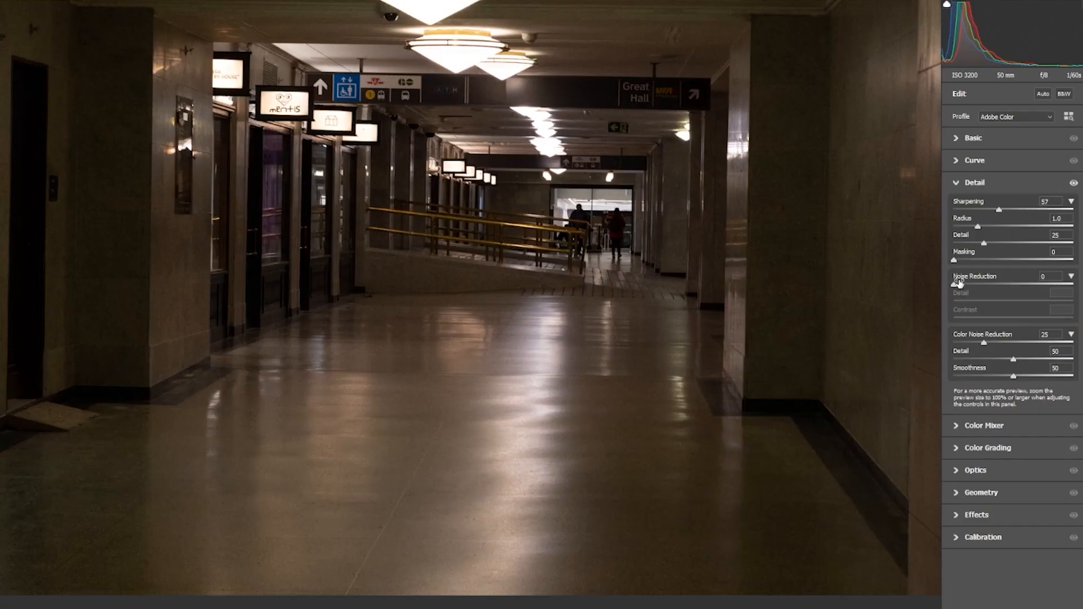
{"action": "left_click_drag", "start_coordinate": [958, 284], "coordinate": [1000, 284]}
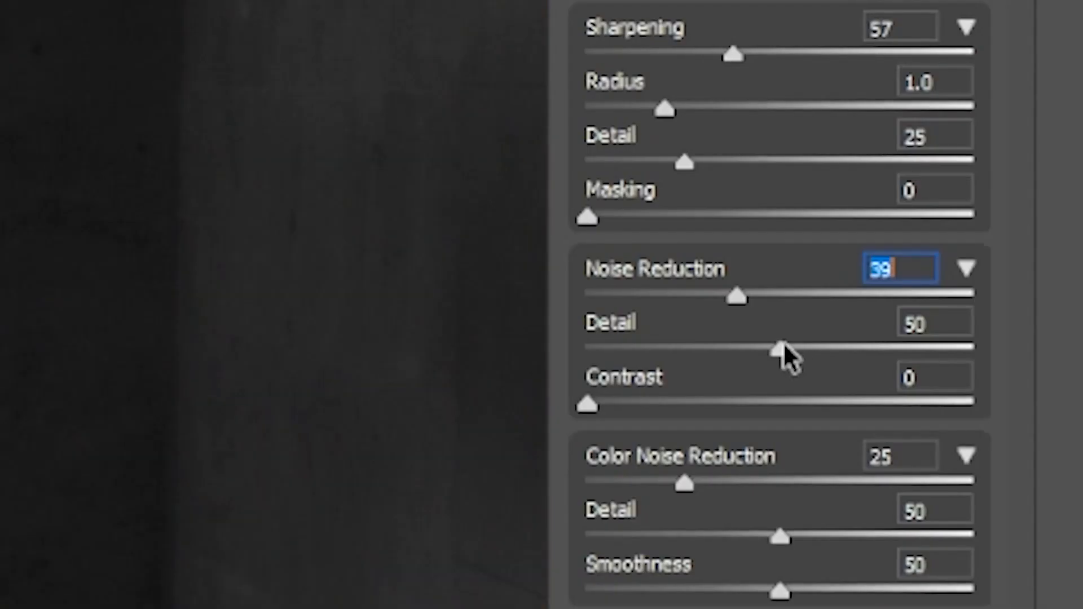
{"action": "left_click_drag", "start_coordinate": [1014, 303], "coordinate": [1038, 300]}
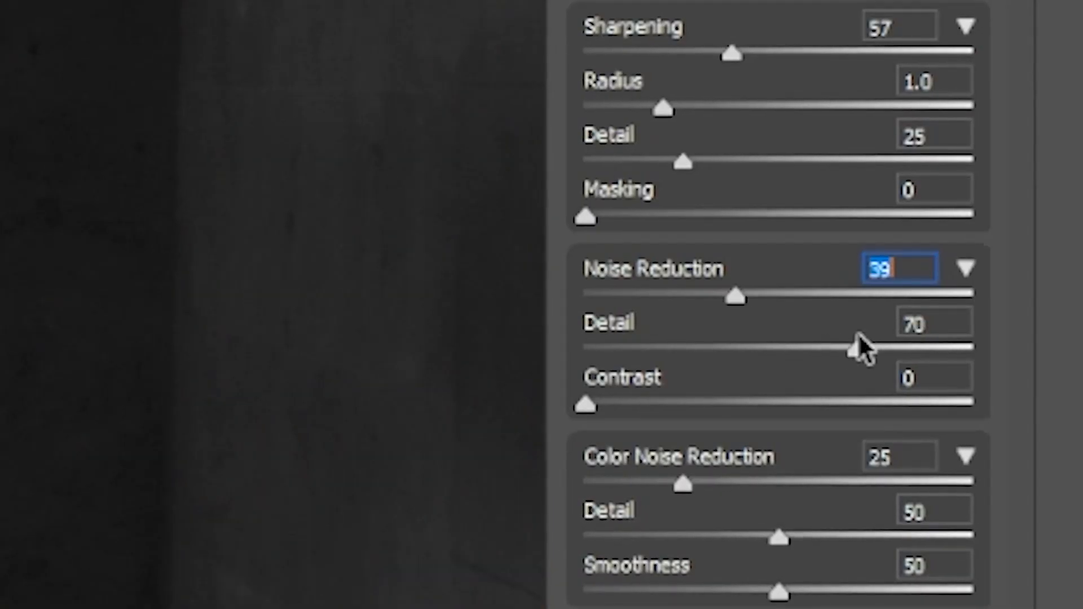
{"action": "left_click_drag", "start_coordinate": [862, 349], "coordinate": [879, 368]}
{"action": "left_click_drag", "start_coordinate": [643, 406], "coordinate": [784, 403]}
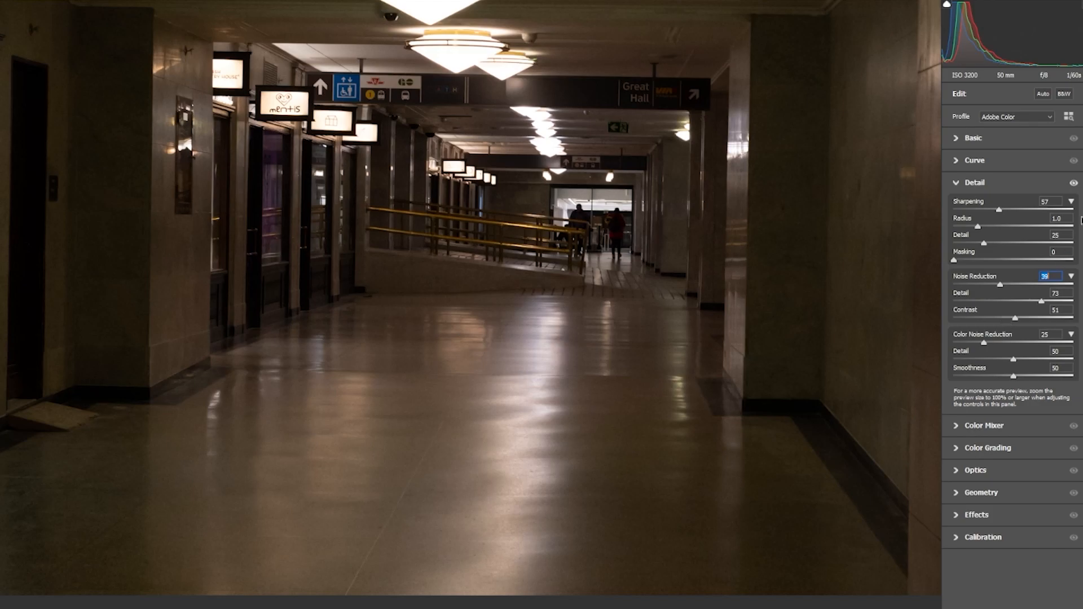
Refine the hallway photo's sharpening to amount 69, Radius 2.1, Detail 66 and Masking 56
{"action": "left_click_drag", "start_coordinate": [1002, 210], "coordinate": [1012, 211]}
{"action": "left_click_drag", "start_coordinate": [981, 262], "coordinate": [1028, 226]}
{"action": "key", "text": "alt"}
{"action": "key", "text": "alt"}
{"action": "key", "text": "alt"}
Magnify the hallway's railing area and raise Noise Reduction to 49
{"action": "left_click", "coordinate": [623, 249]}
{"action": "left_click", "coordinate": [623, 249]}
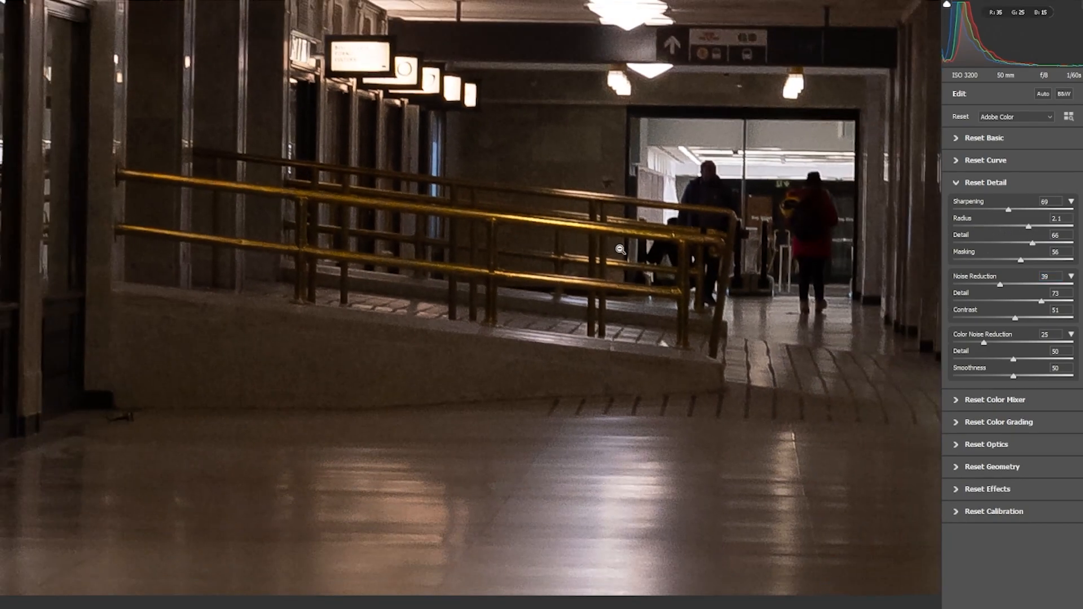
{"action": "key", "text": "alt"}
{"action": "mouse_move", "coordinate": [1000, 285]}
{"action": "left_mouse_down"}
{"action": "mouse_move", "coordinate": [1023, 288]}
{"action": "mouse_move", "coordinate": [1012, 286]}
{"action": "left_mouse_up"}
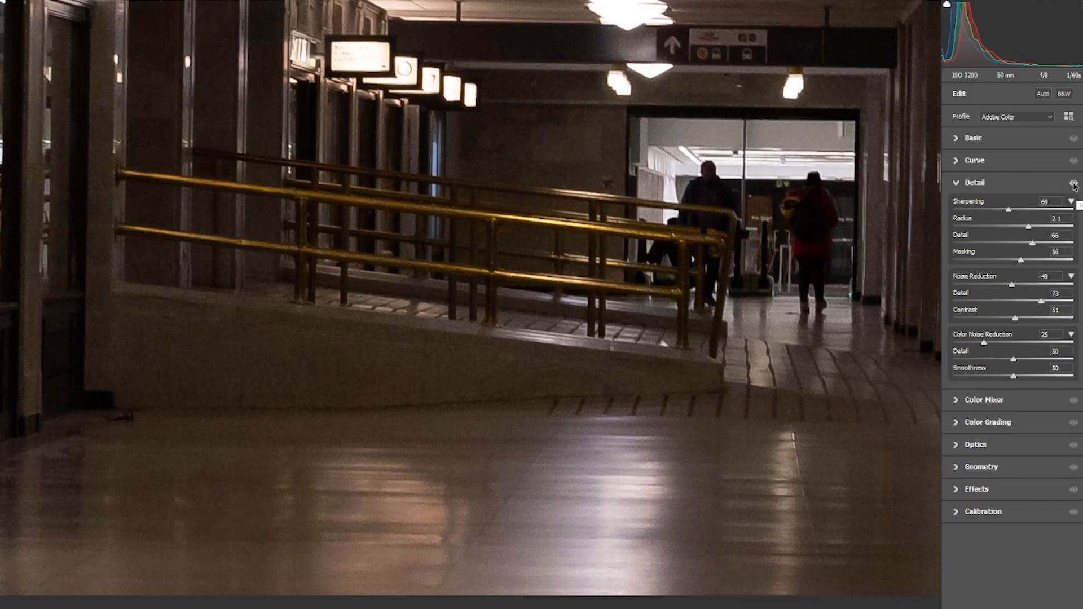
Compare the hallway photo with and without its Detail adjustments, and return to the whole-image view
{"action": "left_click", "coordinate": [1074, 184]}
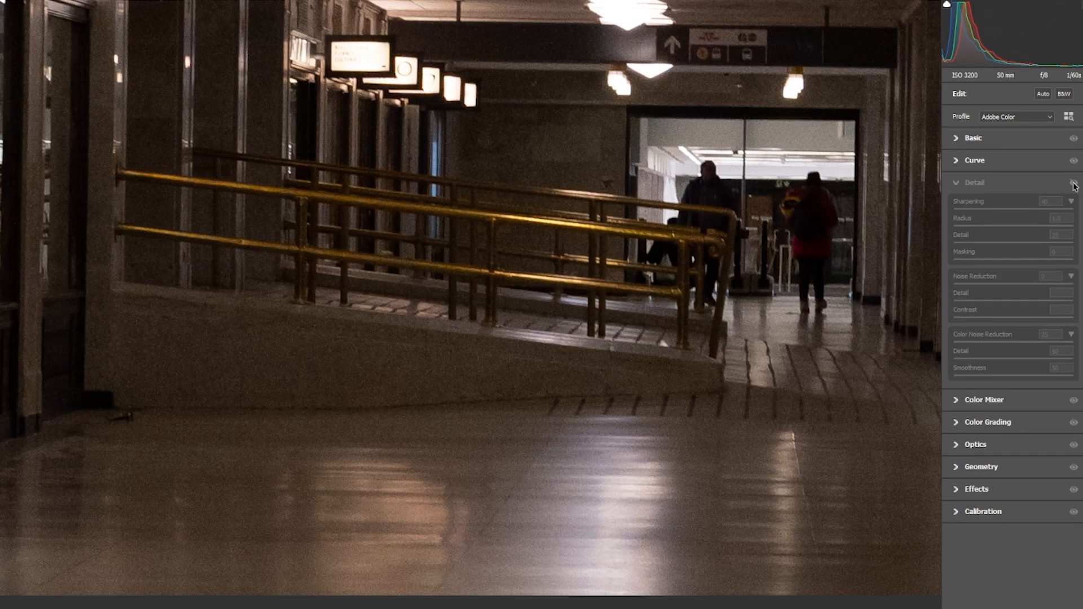
{"action": "left_click", "coordinate": [1074, 184]}
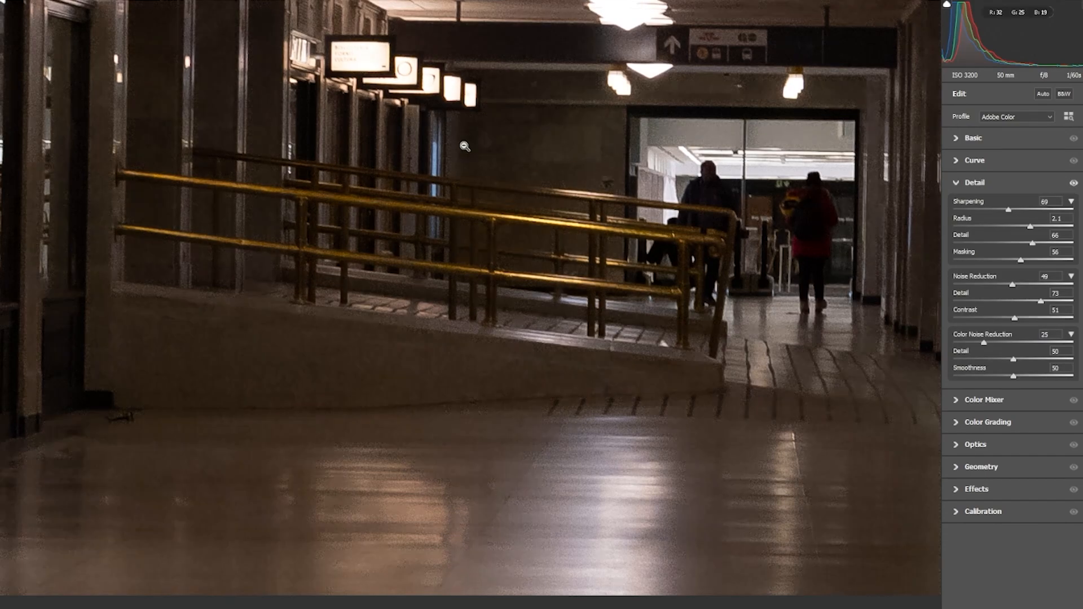
{"action": "left_click", "coordinate": [677, 249]}
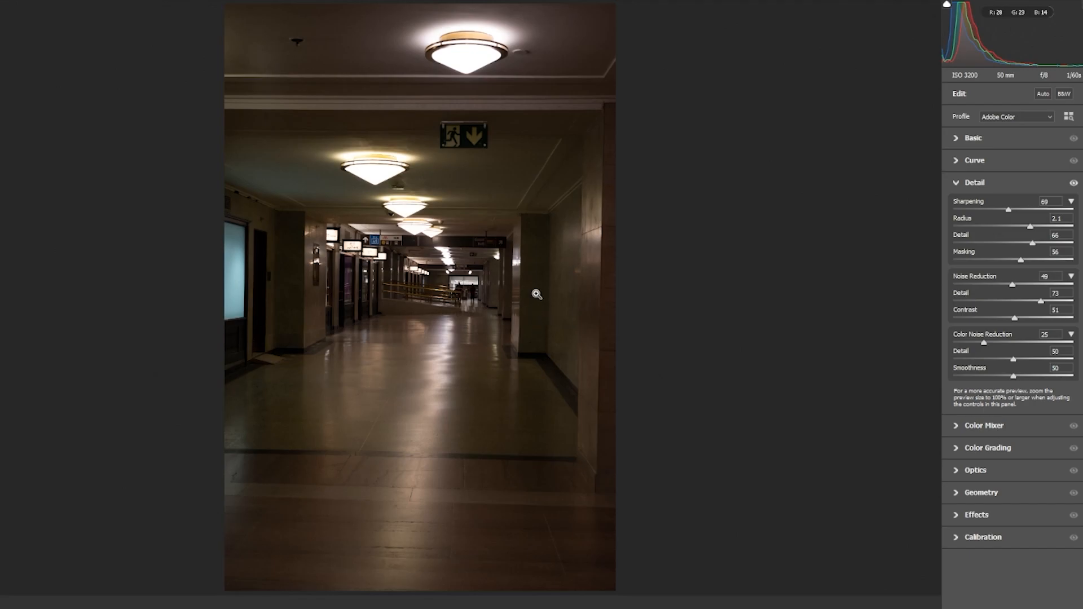
Try Color Noise Reduction at 0 on the magnified dark wall, set it to 36, and return to the whole-image view
{"action": "left_click", "coordinate": [559, 298]}
{"action": "left_click_drag", "start_coordinate": [982, 341], "coordinate": [755, 349]}
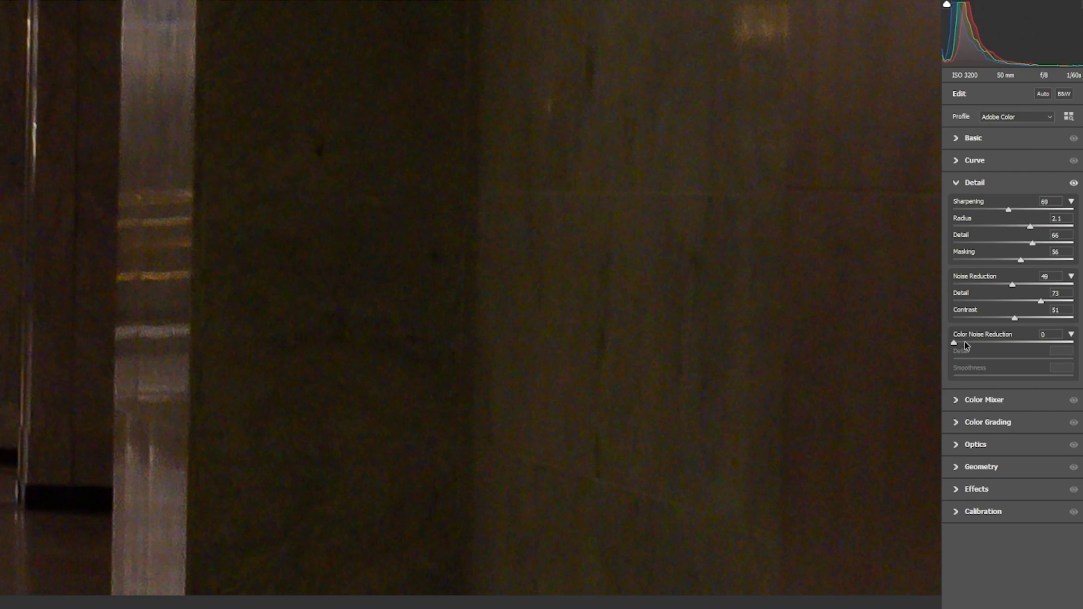
{"action": "left_click_drag", "start_coordinate": [957, 341], "coordinate": [998, 344]}
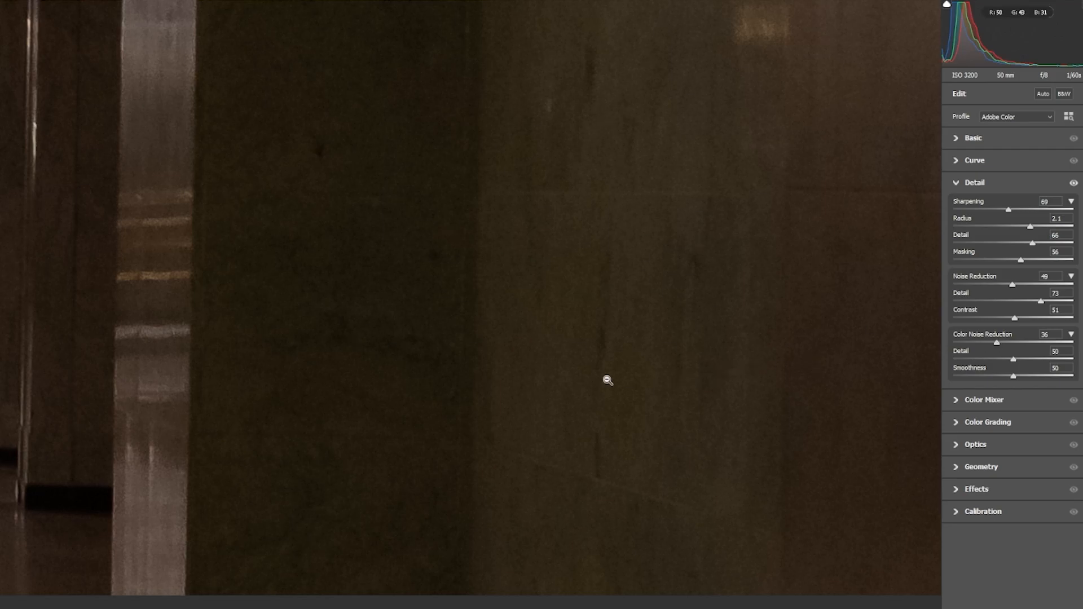
{"action": "left_click", "coordinate": [548, 381]}
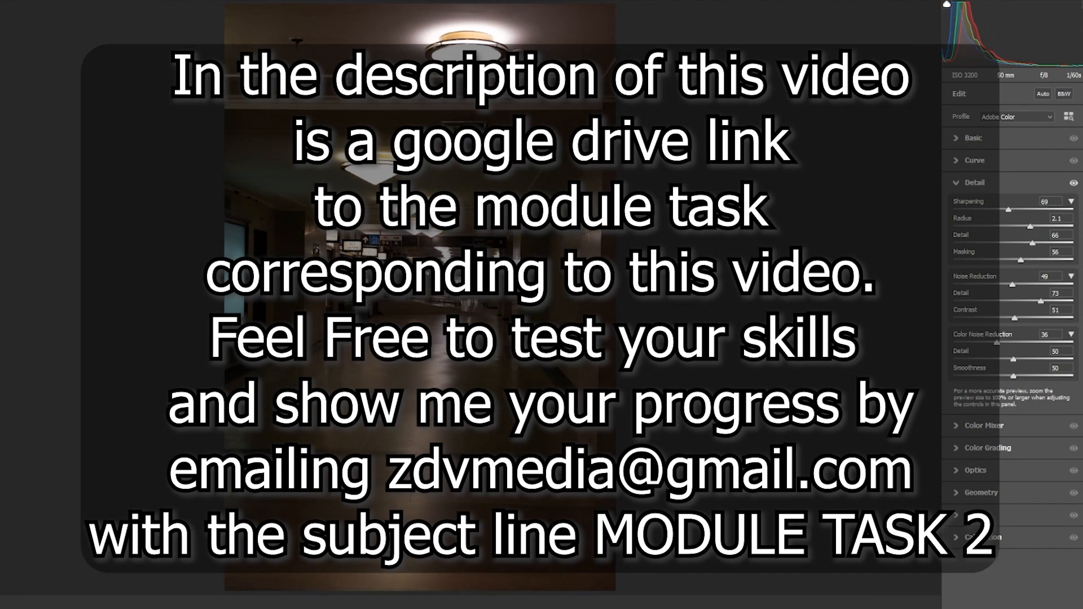